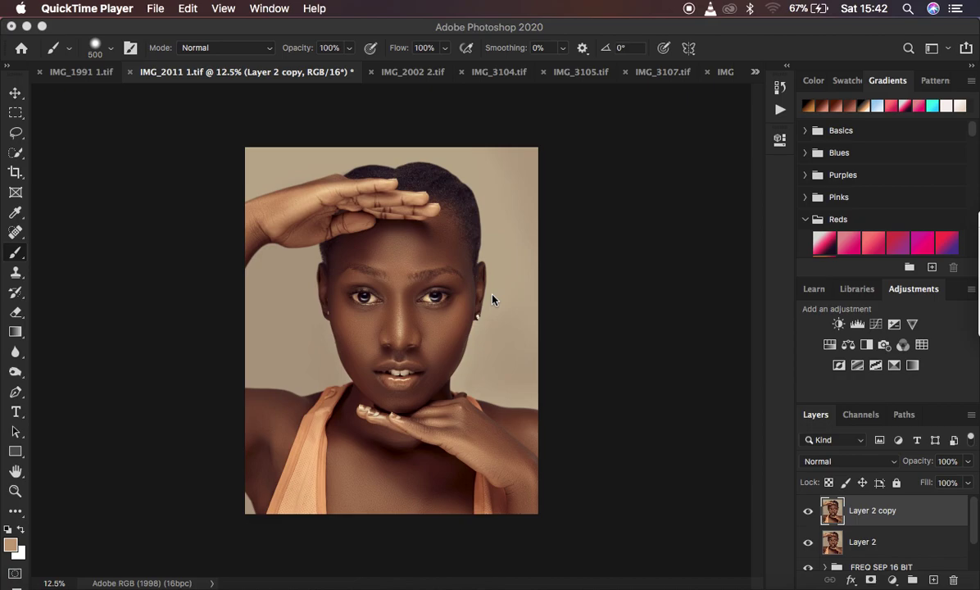
Step: Add a Curves adjustment layer above Layer 2 copy and open Color Range for its mask
click(893, 580)
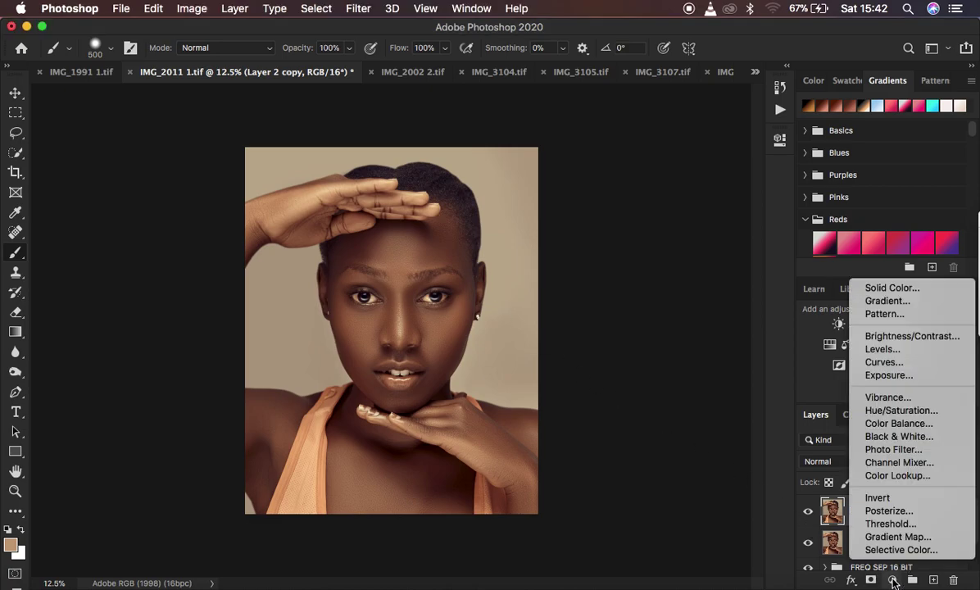
click(885, 363)
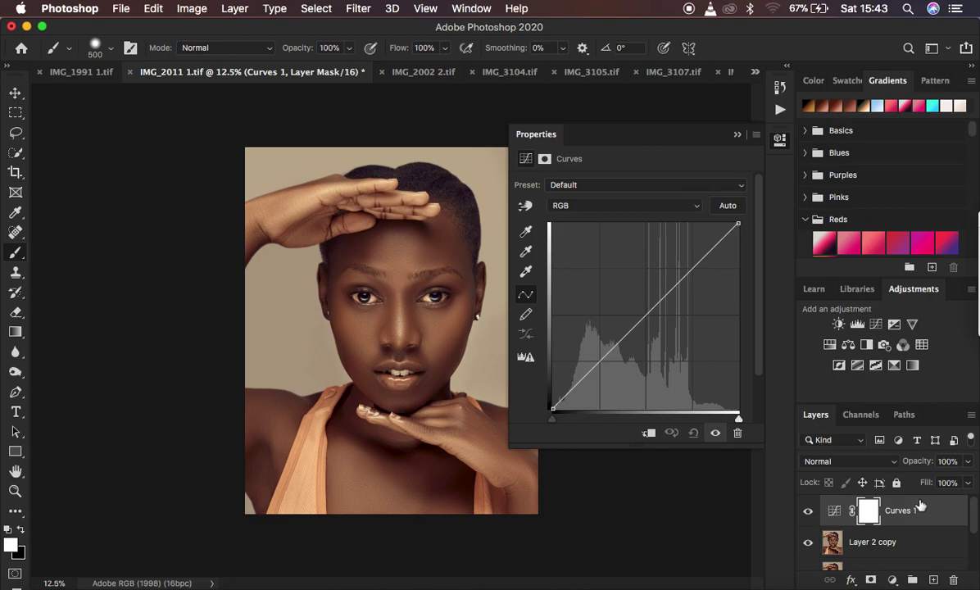
click(312, 9)
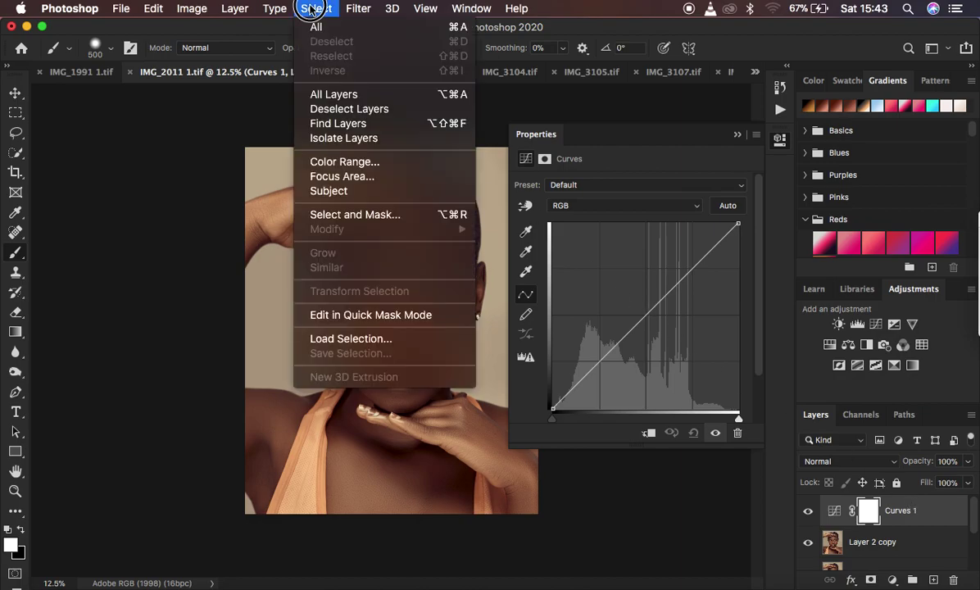
click(350, 163)
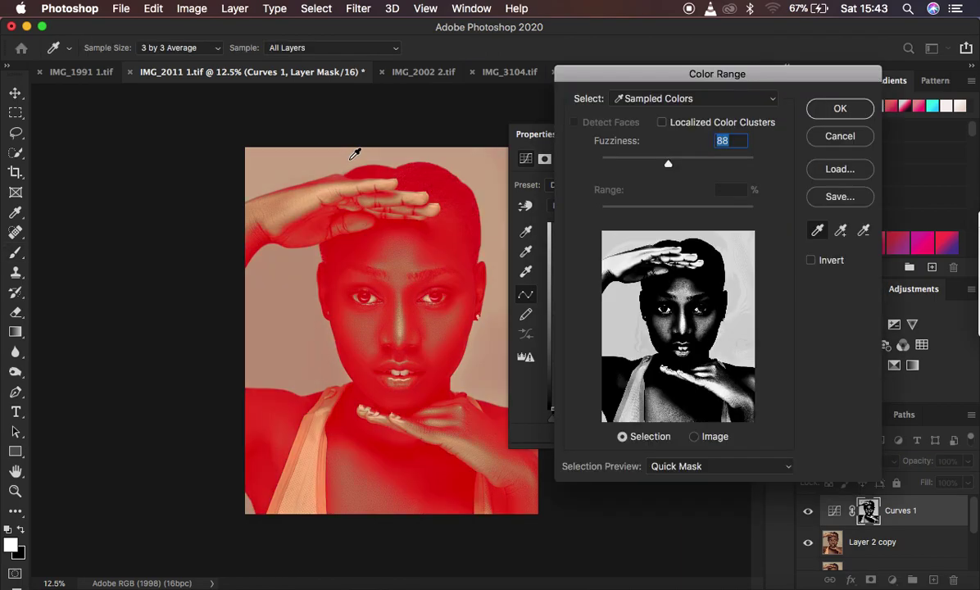
mouse_move(704, 75)
mouse_down()
mouse_move(703, 101)
mouse_move(695, 93)
mouse_up()
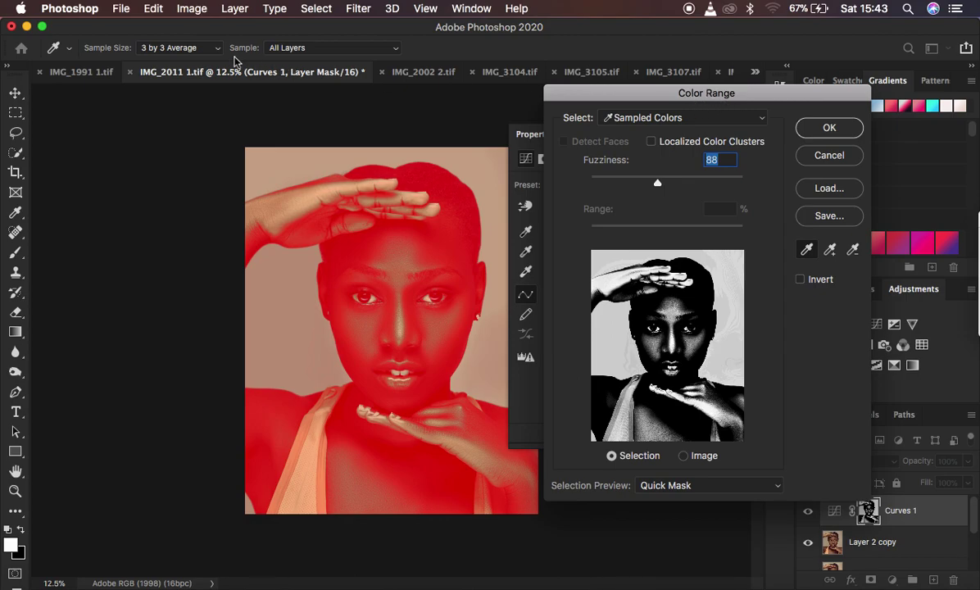
Step: Set Color Range to a 3 by 3 Average sample size, Sampled Colors and a Quick Mask selection preview
click(158, 49)
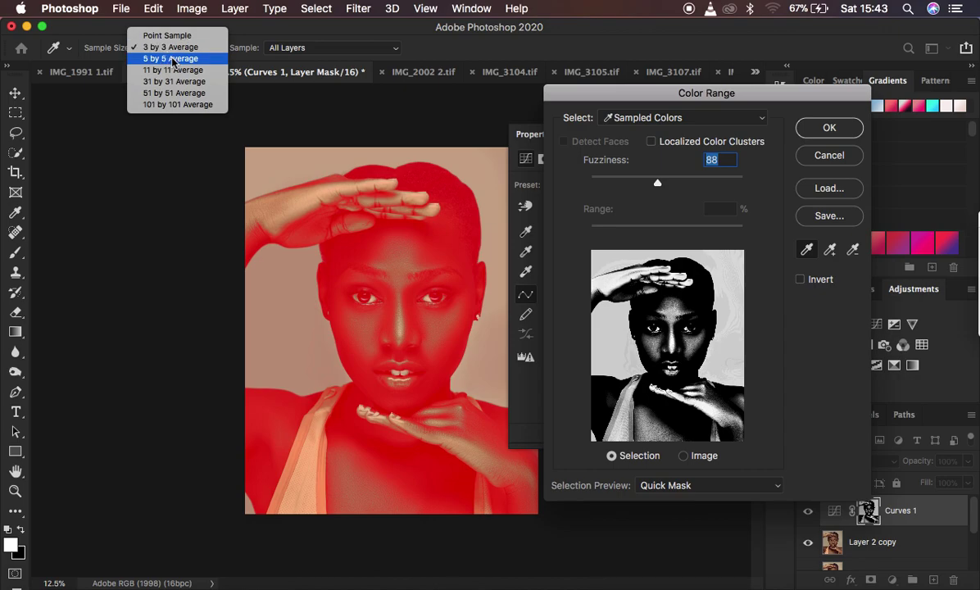
click(165, 51)
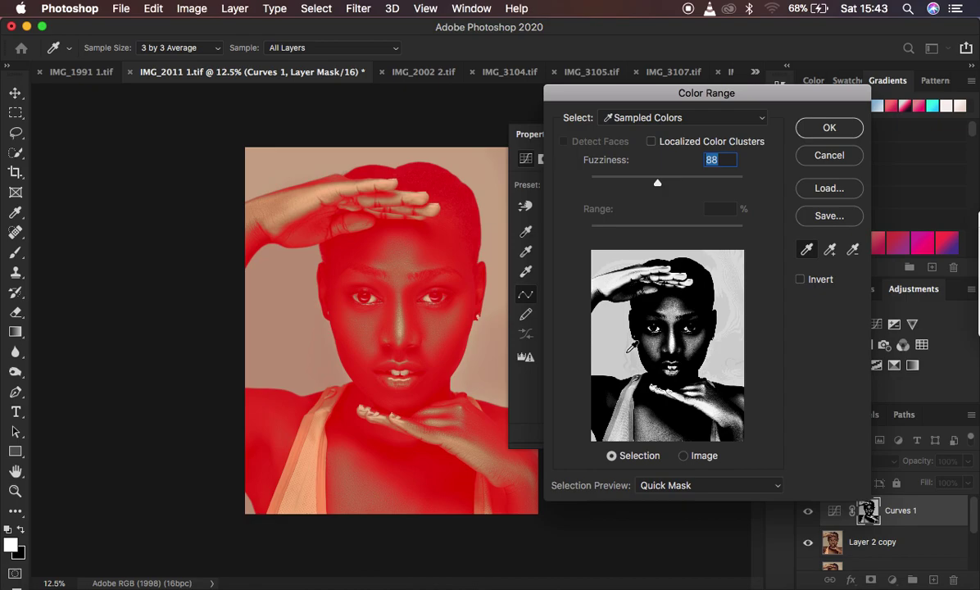
click(644, 119)
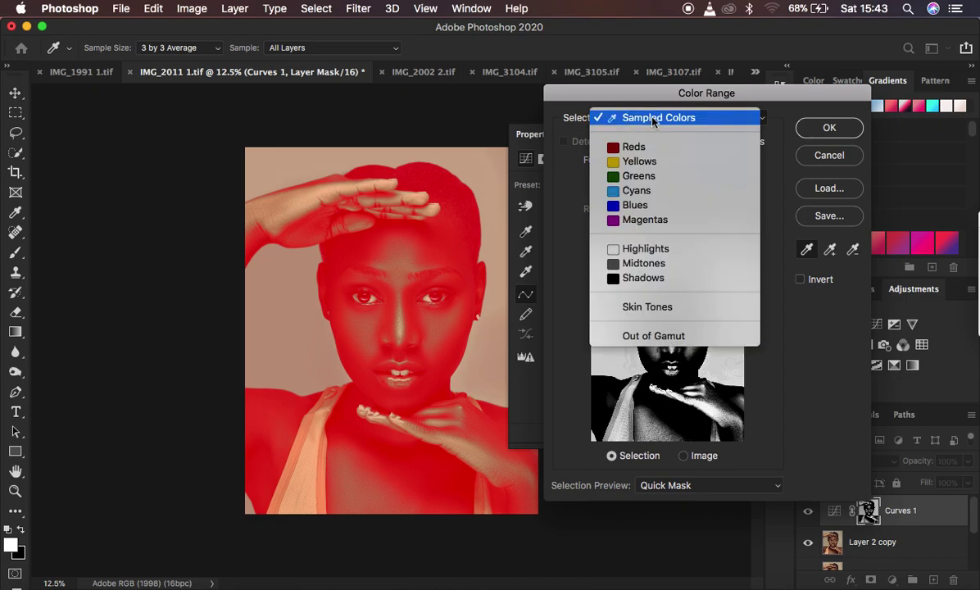
click(653, 119)
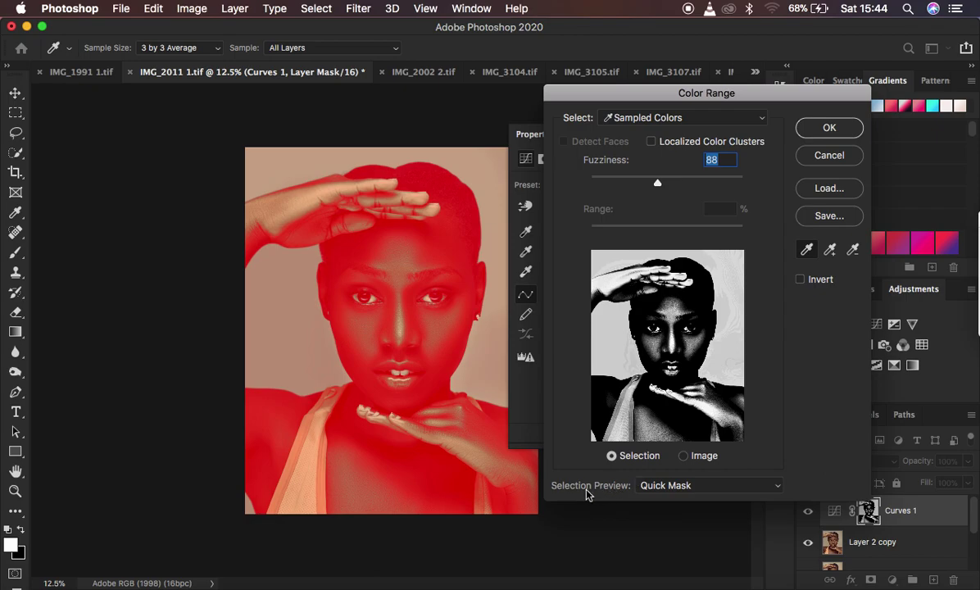
click(671, 486)
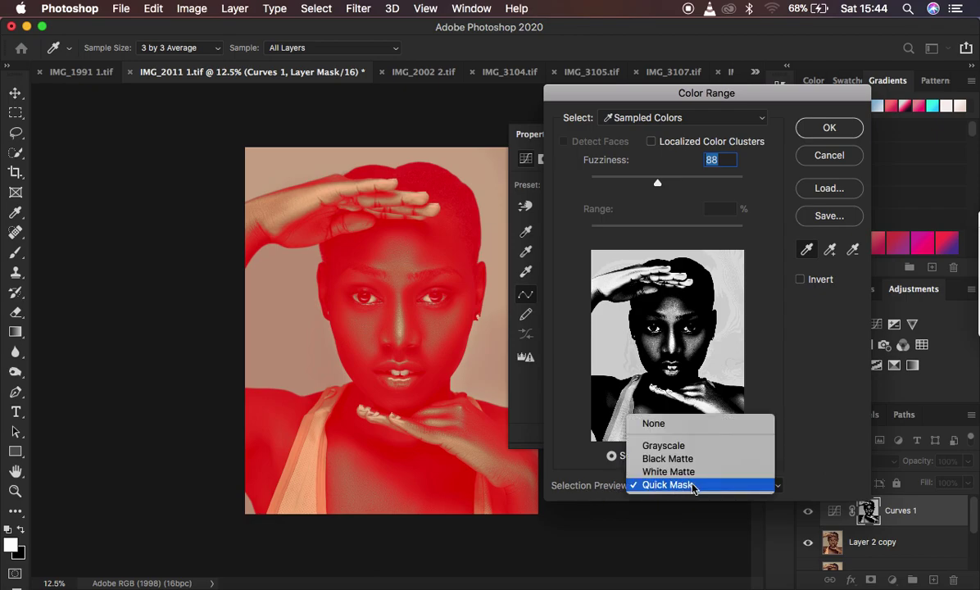
click(693, 485)
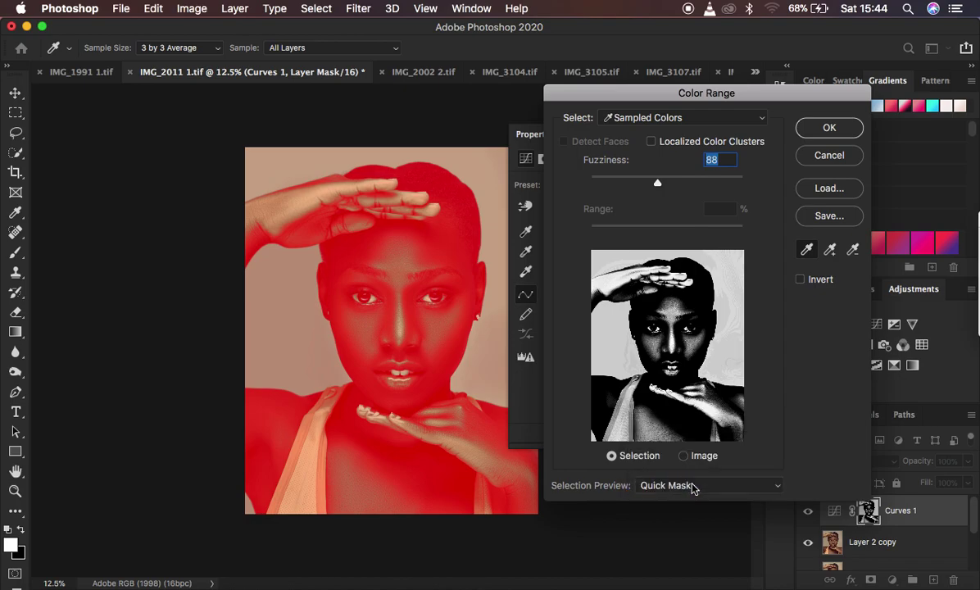
Step: Sample the highlight on the nose, set Fuzziness to 109 and apply the Color Range to the Curves mask
click(405, 323)
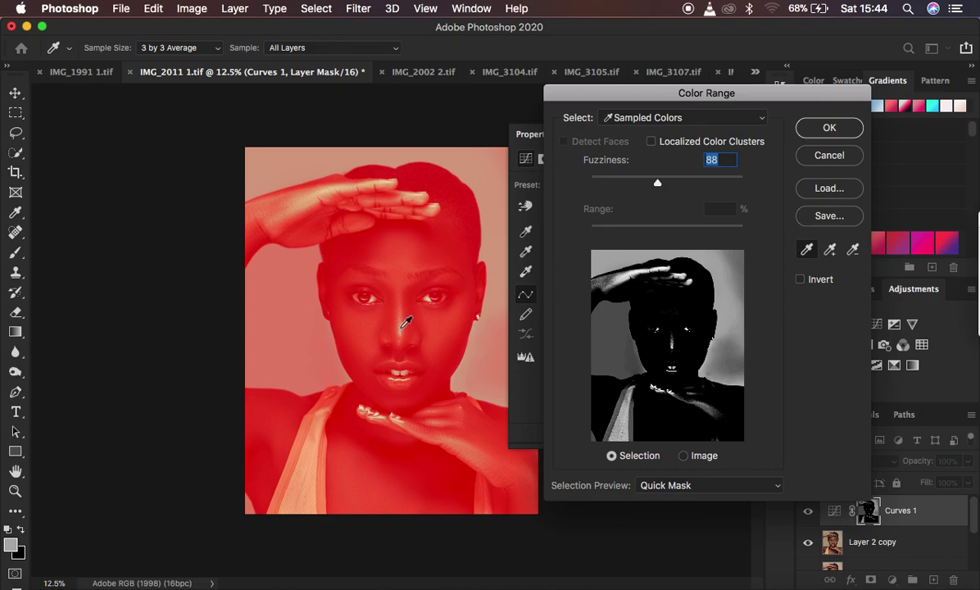
click(401, 332)
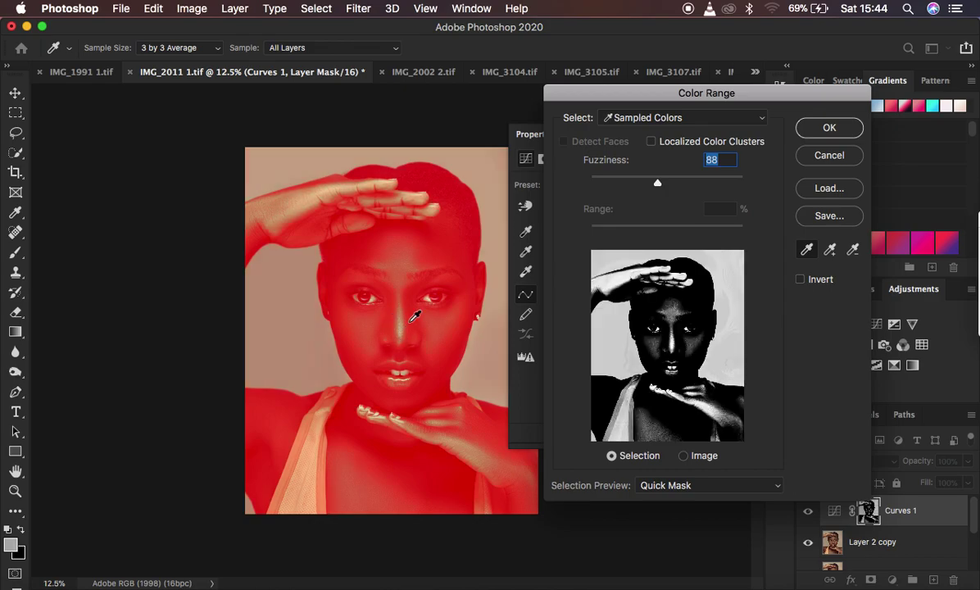
mouse_move(659, 187)
mouse_down()
mouse_move(647, 184)
mouse_move(705, 182)
mouse_move(632, 183)
mouse_move(665, 185)
mouse_up()
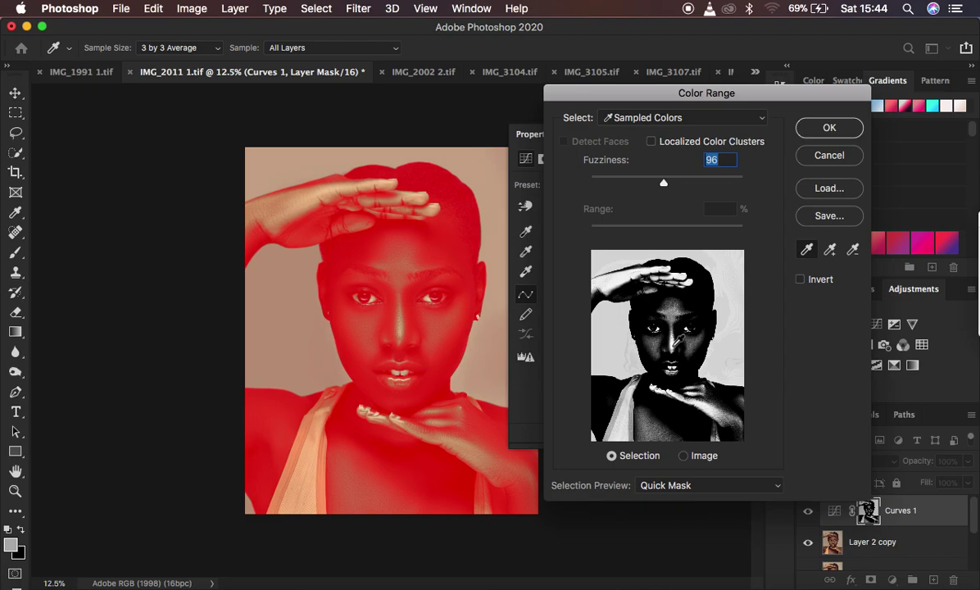
drag(664, 183, 675, 186)
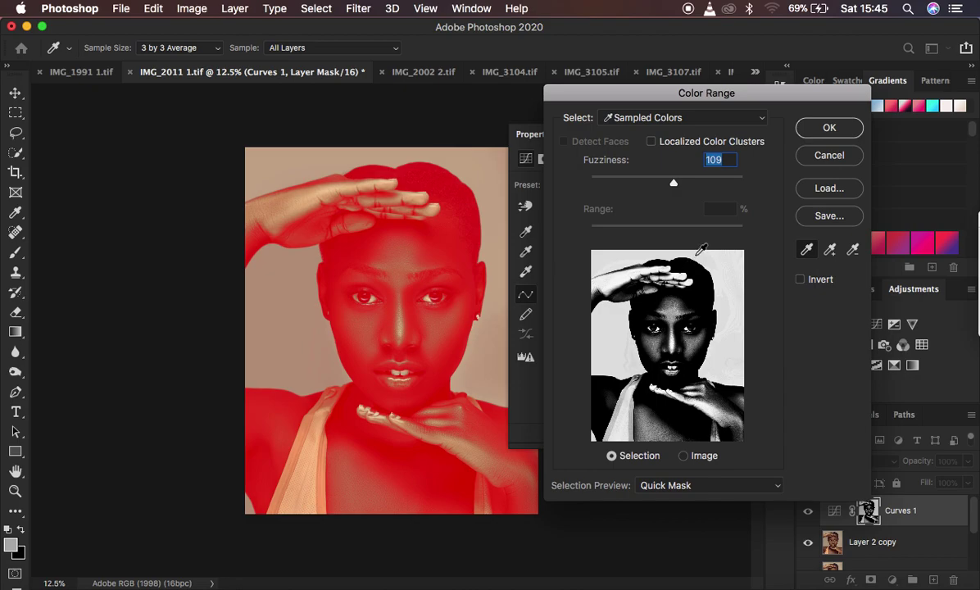
click(823, 132)
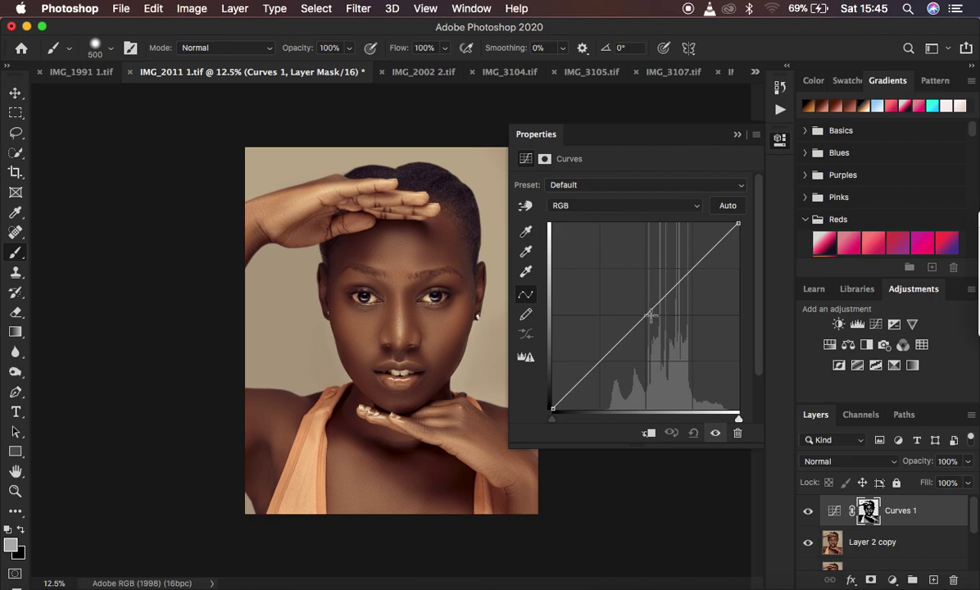
Step: Raise the midpoint of the RGB curve to brighten the highlights and rename the Curves layer DODGE/LIGHT
mouse_move(646, 314)
mouse_down()
mouse_move(606, 281)
mouse_move(636, 313)
mouse_move(634, 304)
mouse_up()
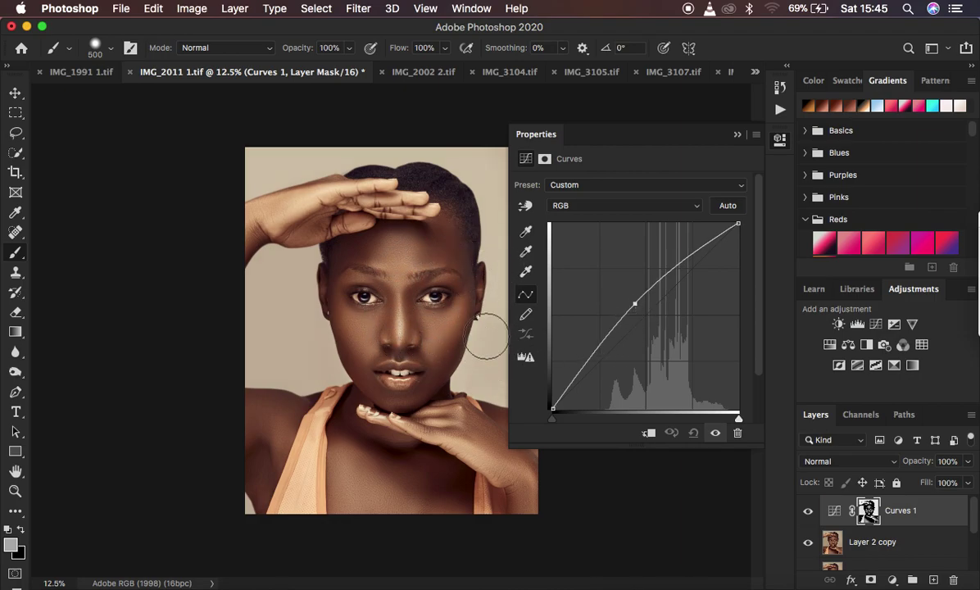
click(736, 136)
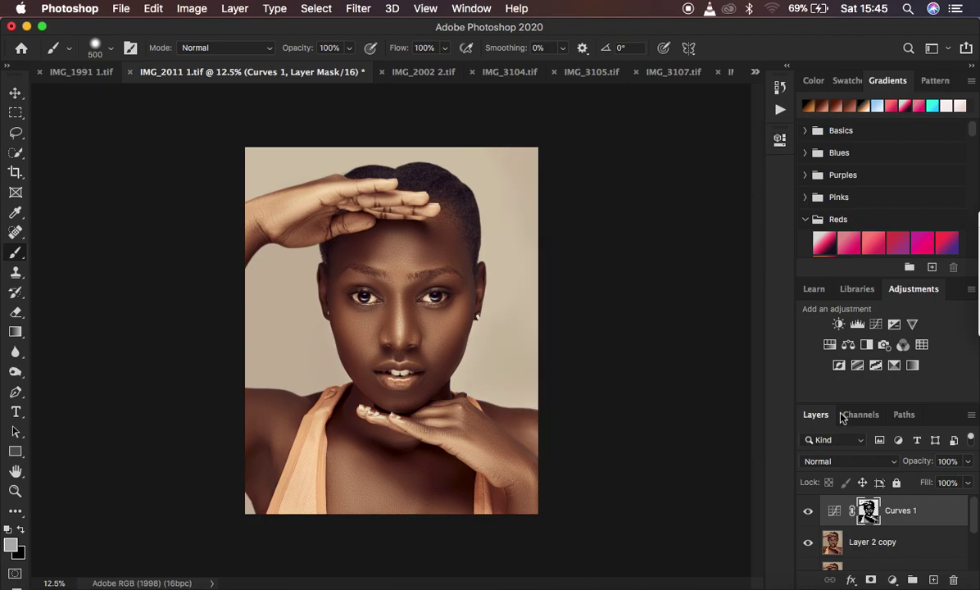
double_click(900, 511)
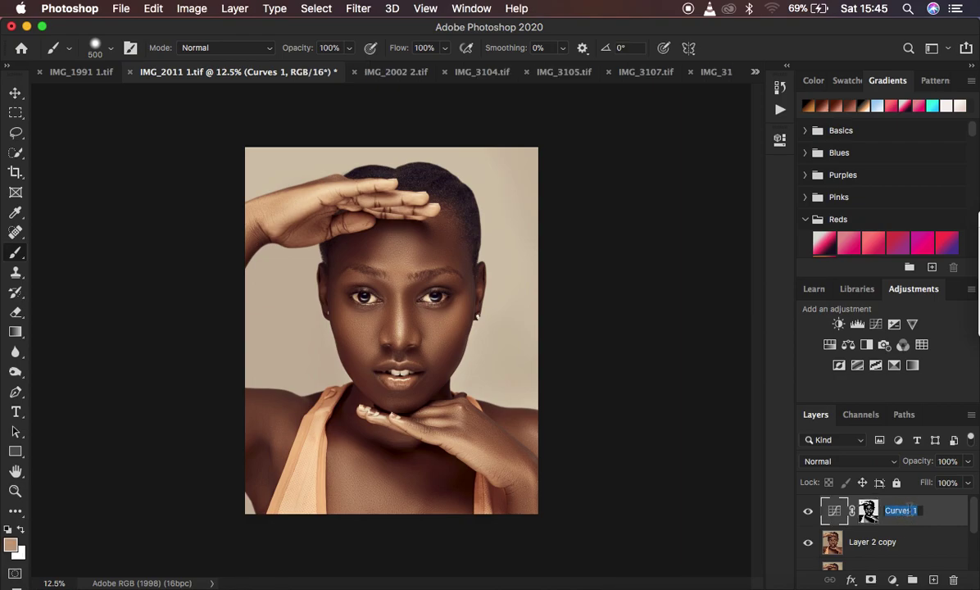
text(DODGE/LIGHT)
key(Return)
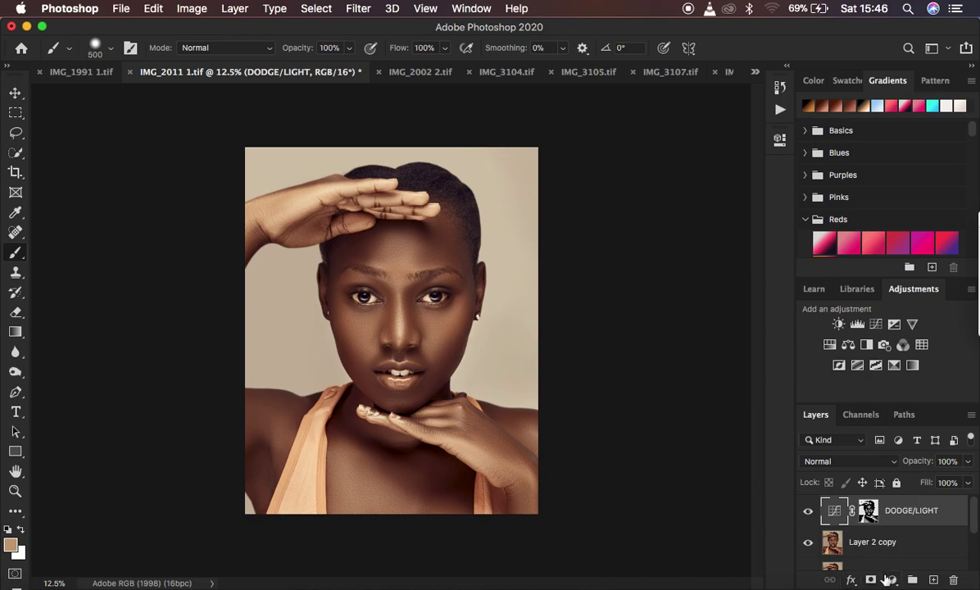
Step: Add a second Curves adjustment layer above DODGE/LIGHT and open Color Range for its mask
click(893, 578)
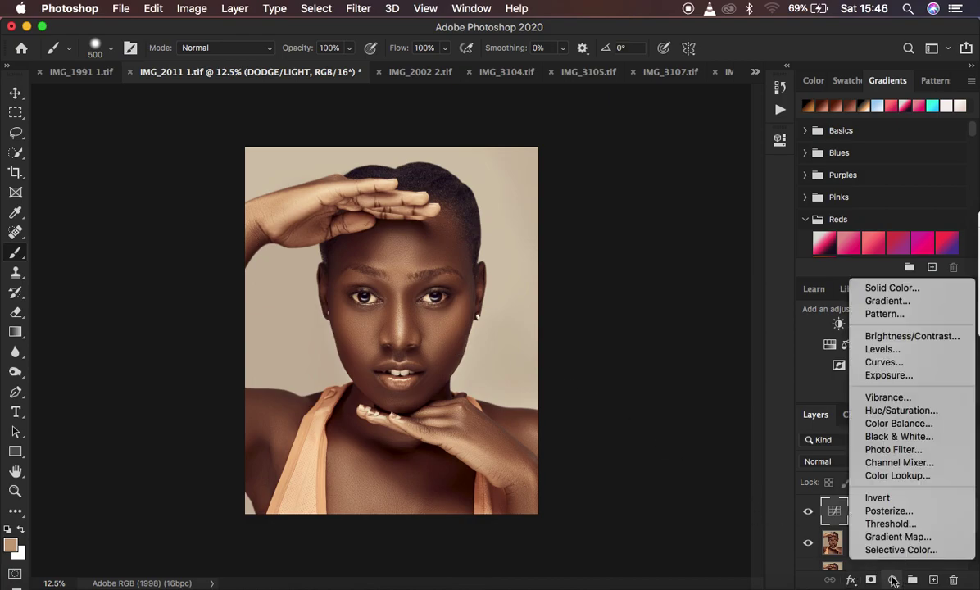
click(882, 364)
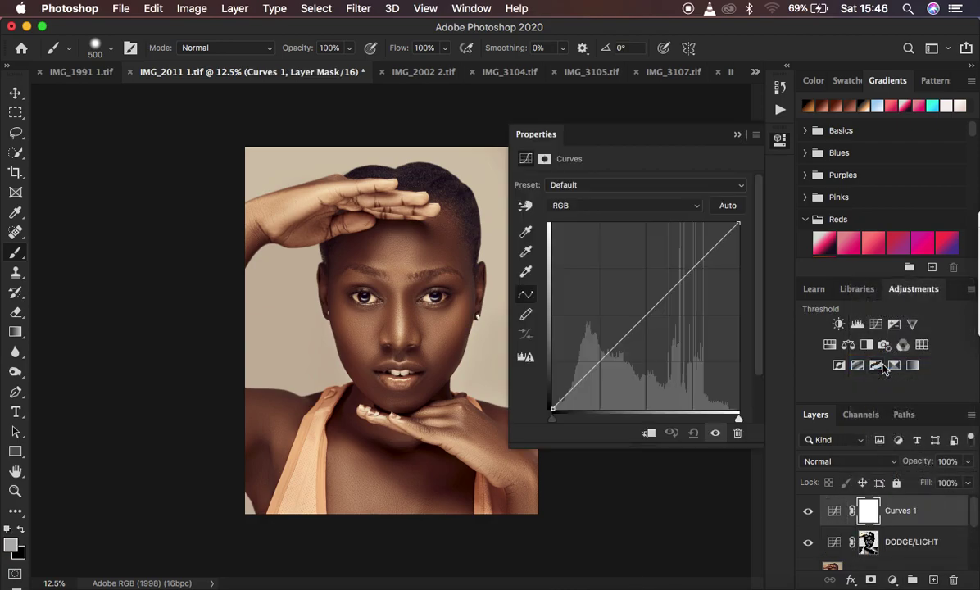
click(315, 9)
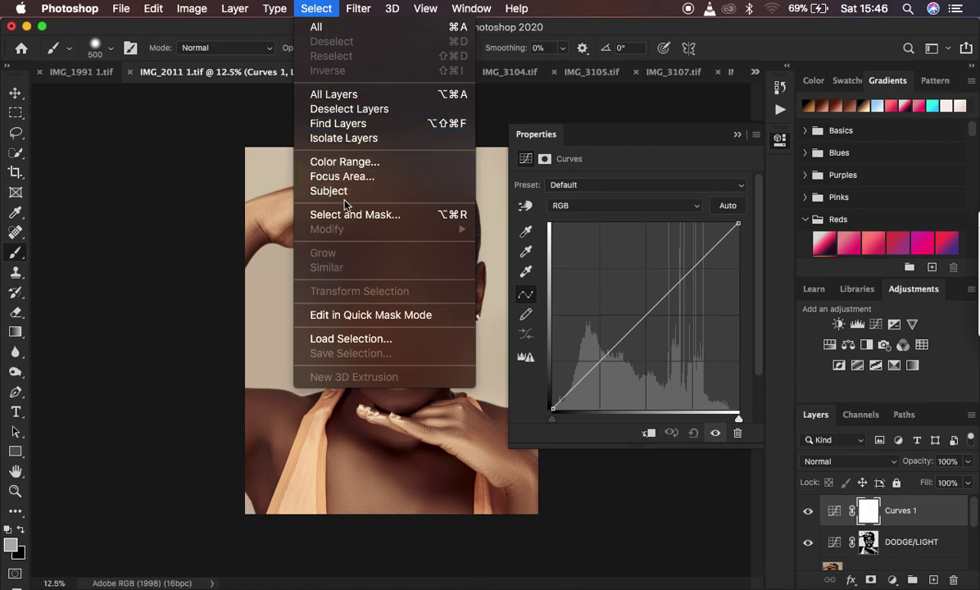
click(340, 162)
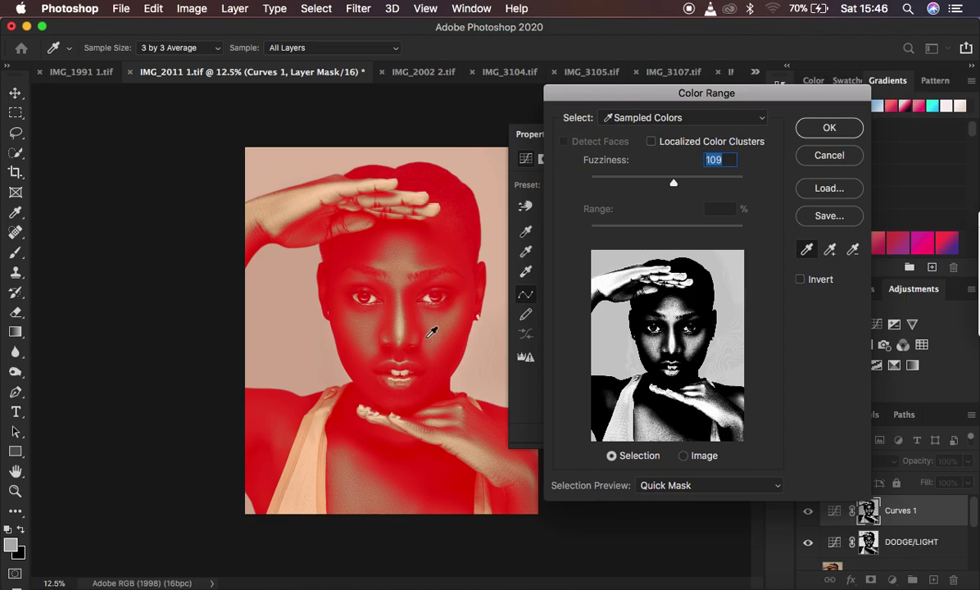
Step: Sample the darker skin tone at the nose bridge between the eyes, set Fuzziness to 67 and apply the mask
click(336, 322)
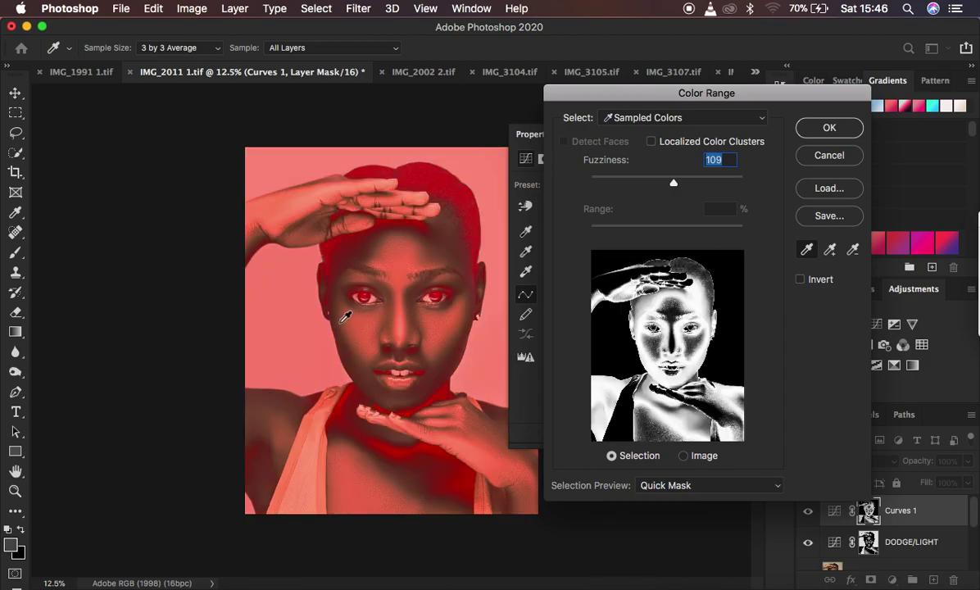
click(396, 298)
click(395, 291)
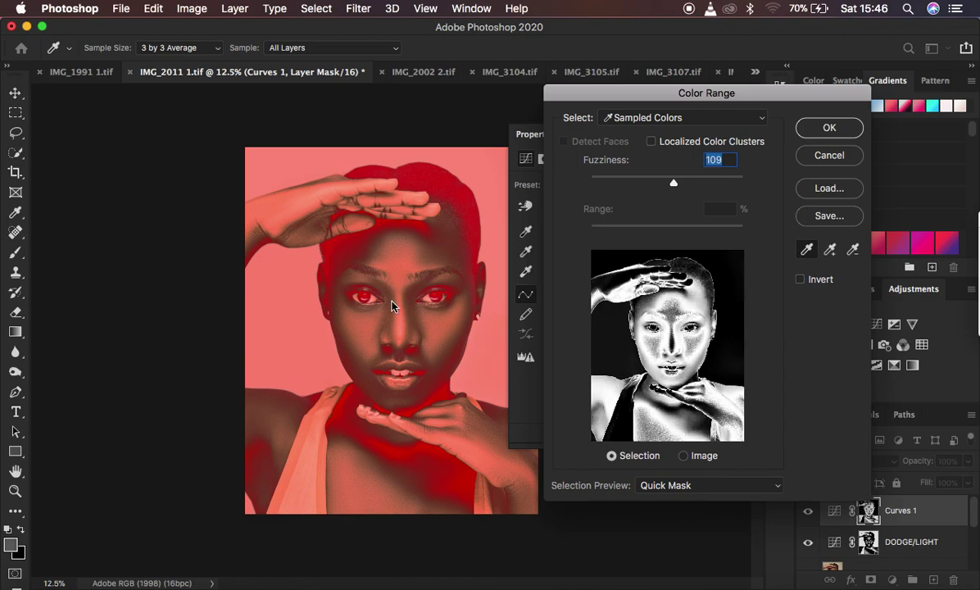
click(394, 289)
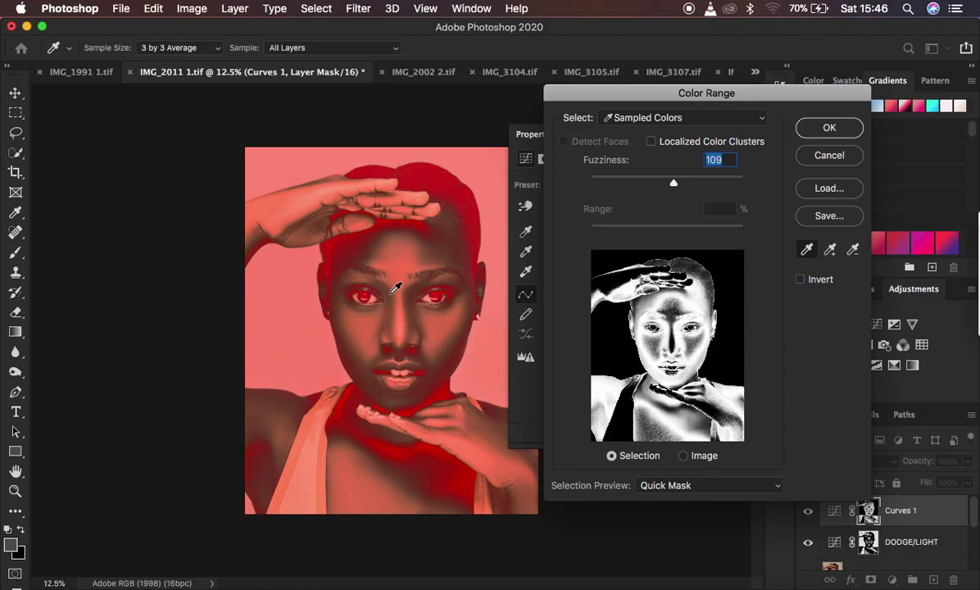
drag(672, 182, 642, 187)
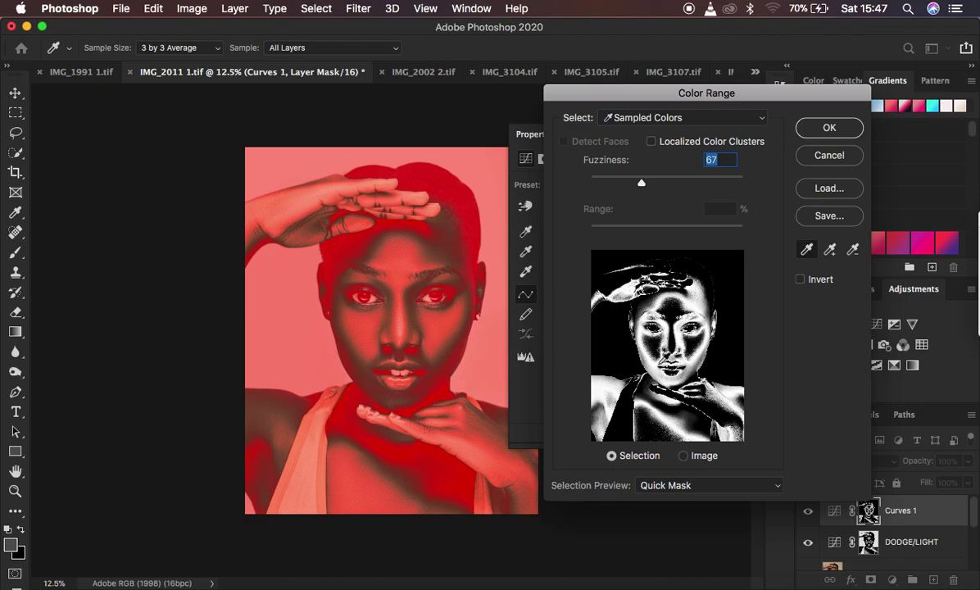
drag(641, 183, 642, 189)
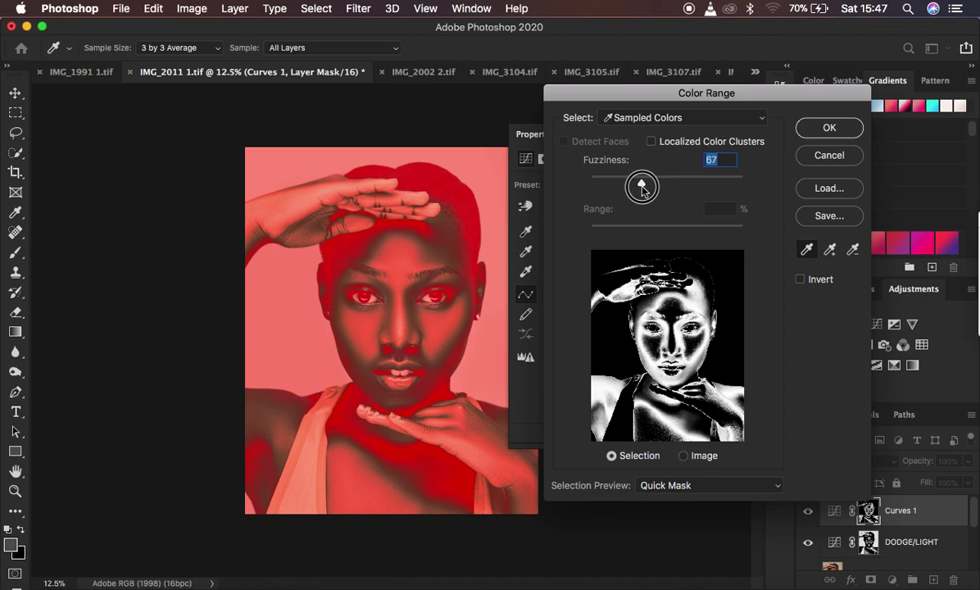
click(825, 136)
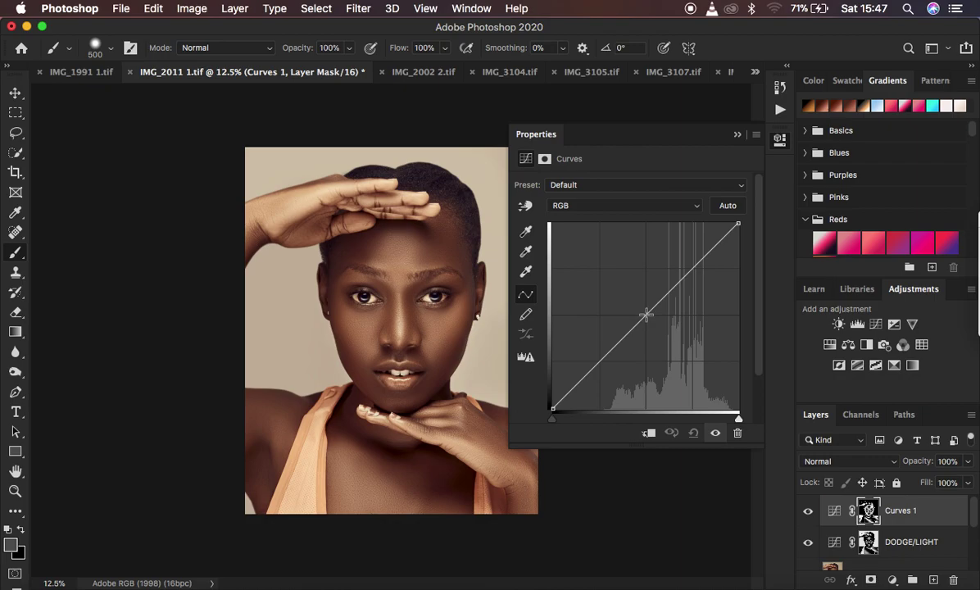
Step: Pull the midpoint of the new layer's RGB curve slightly down to darken the masked skin tones
click(646, 314)
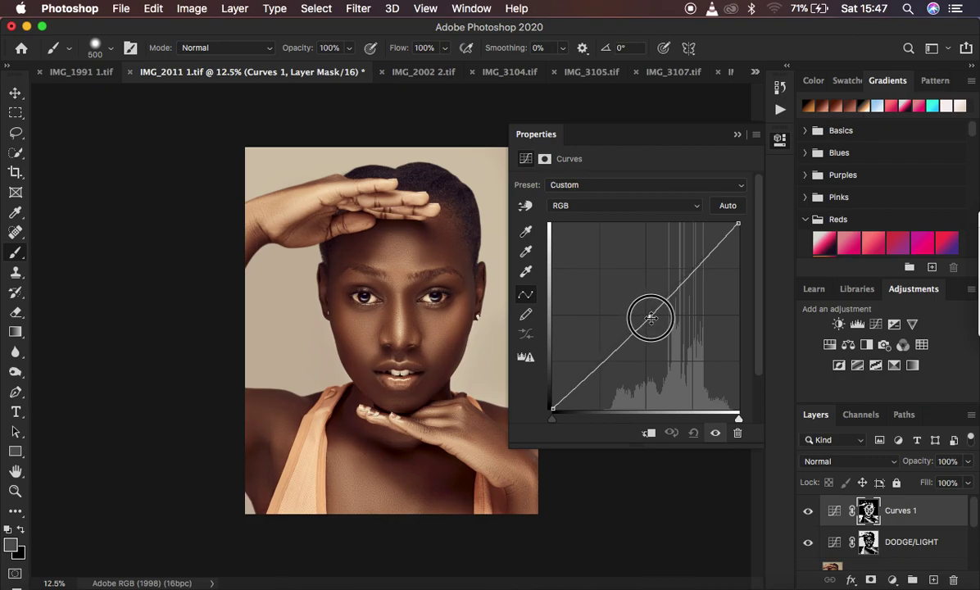
drag(651, 317, 648, 322)
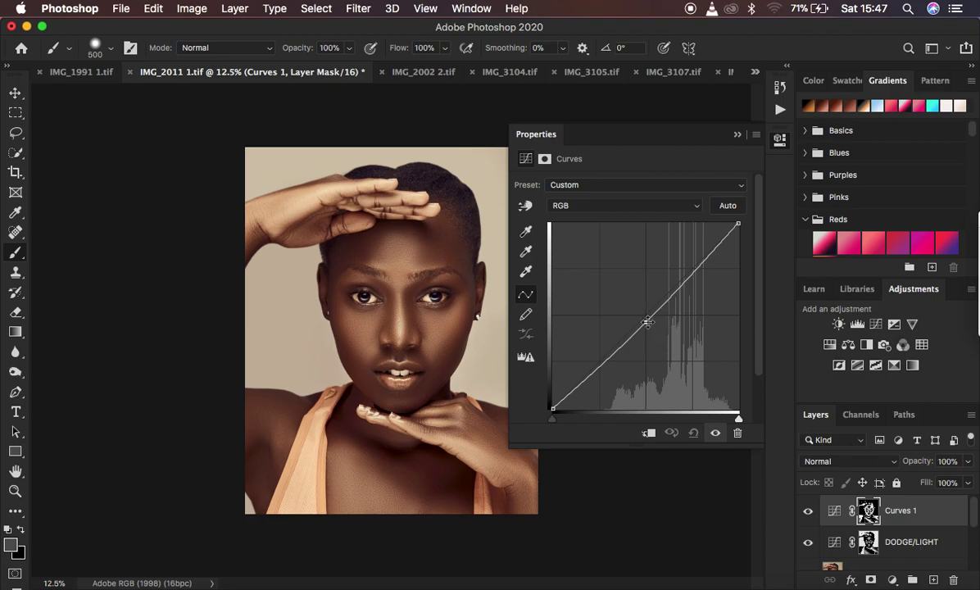
click(737, 135)
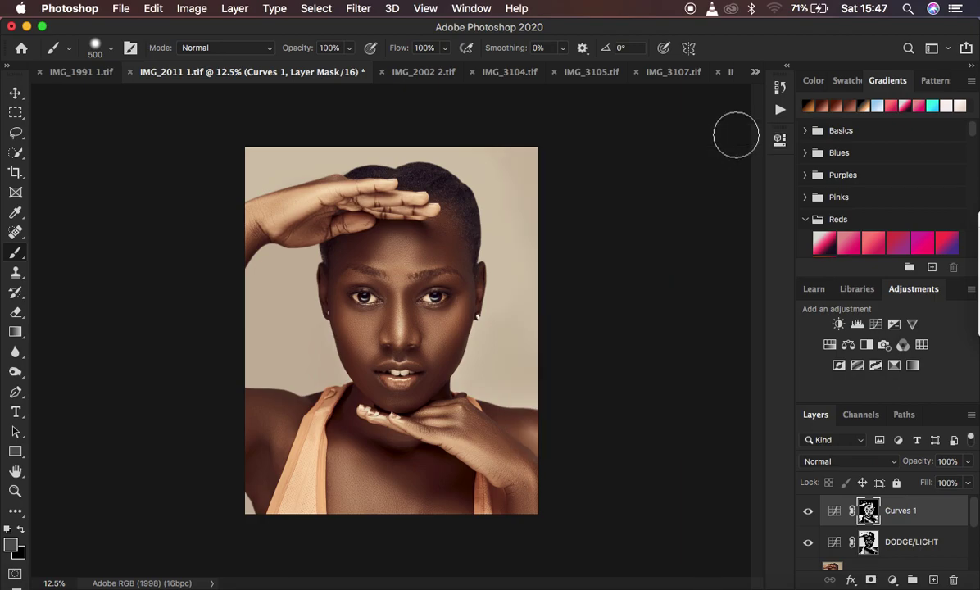
Step: Compare the portrait with and without each of the two Curves layers by toggling their visibility
click(809, 511)
click(808, 511)
click(808, 511)
click(808, 512)
click(808, 512)
click(808, 544)
click(808, 544)
click(808, 544)
click(808, 544)
click(808, 544)
click(808, 544)
click(808, 511)
click(808, 512)
click(808, 512)
click(807, 512)
click(808, 511)
click(808, 512)
click(808, 512)
click(808, 512)
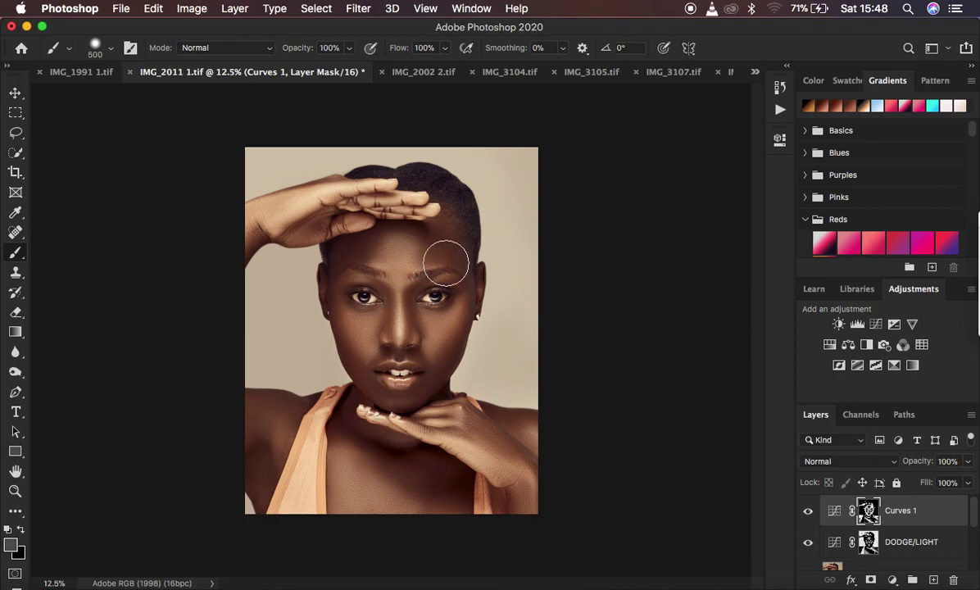
click(807, 543)
click(807, 542)
click(807, 543)
click(807, 542)
Step: Set the blending mode of both Curves layers, Curves 1 and DODGE/LIGHT, to Luminosity
click(822, 461)
scroll(842, 492, down, 3)
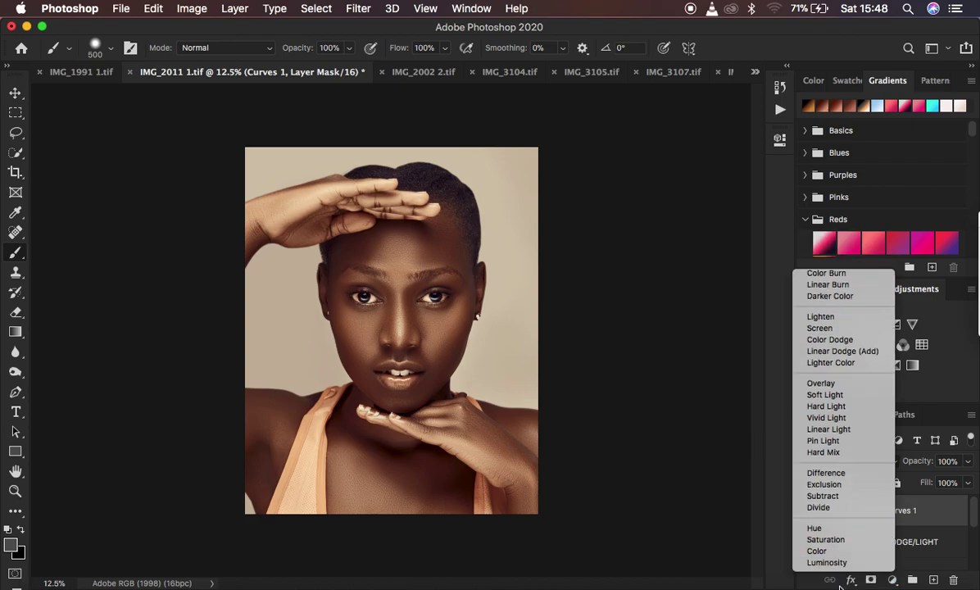
click(808, 568)
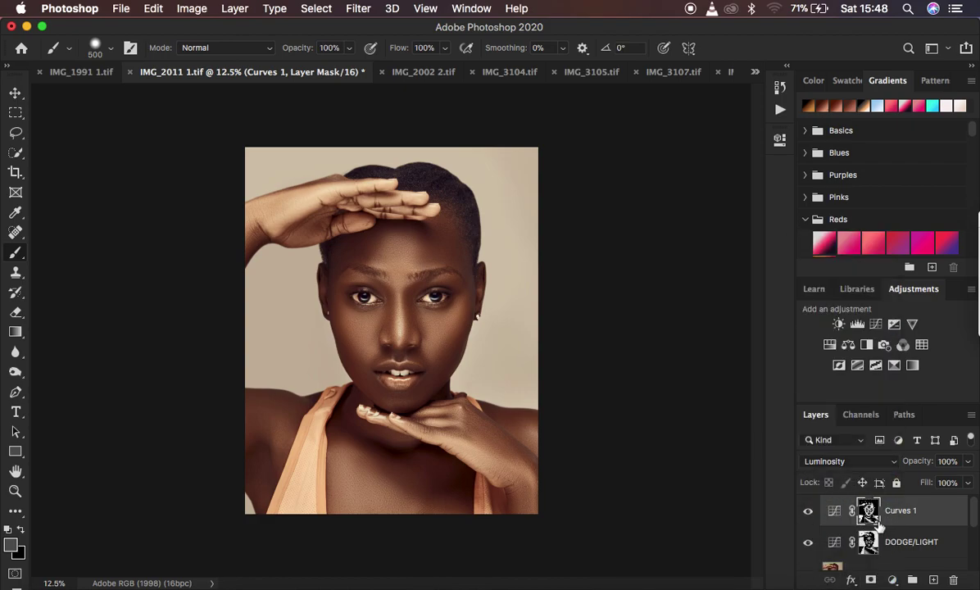
click(939, 541)
click(846, 462)
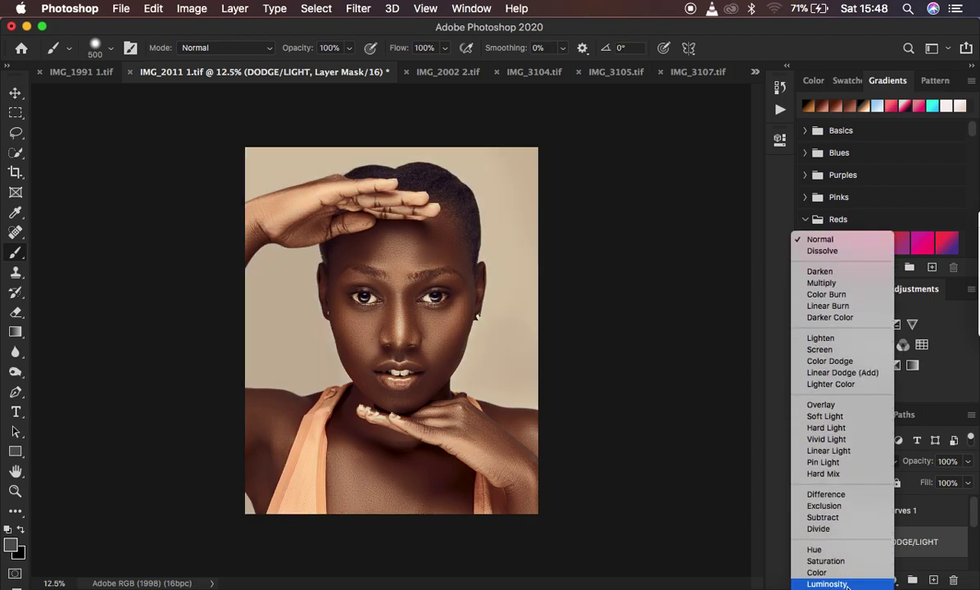
click(828, 581)
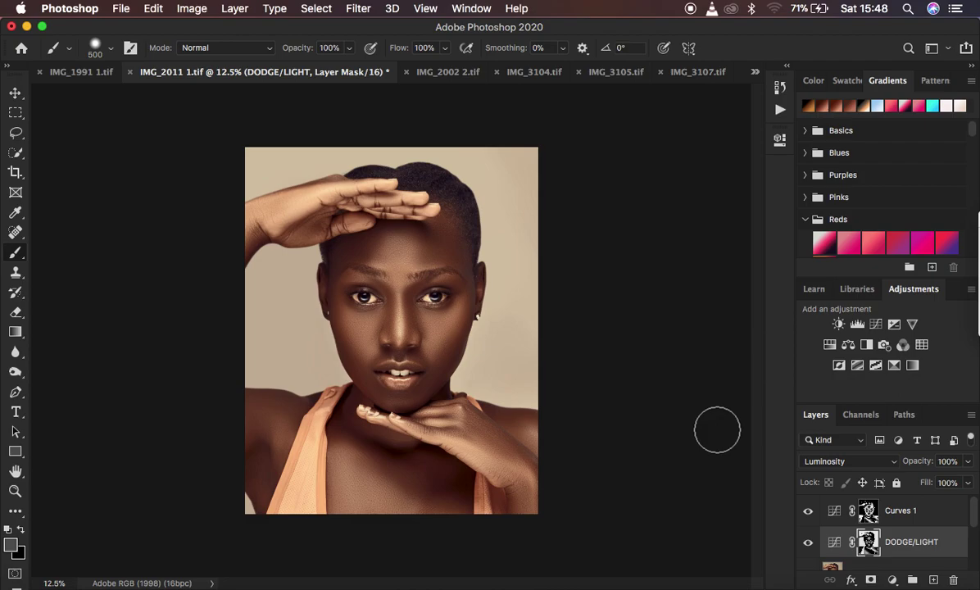
Step: Group the Curves 1 and DODGE/LIGHT layers and add a black layer mask to the group
shift+click(942, 520)
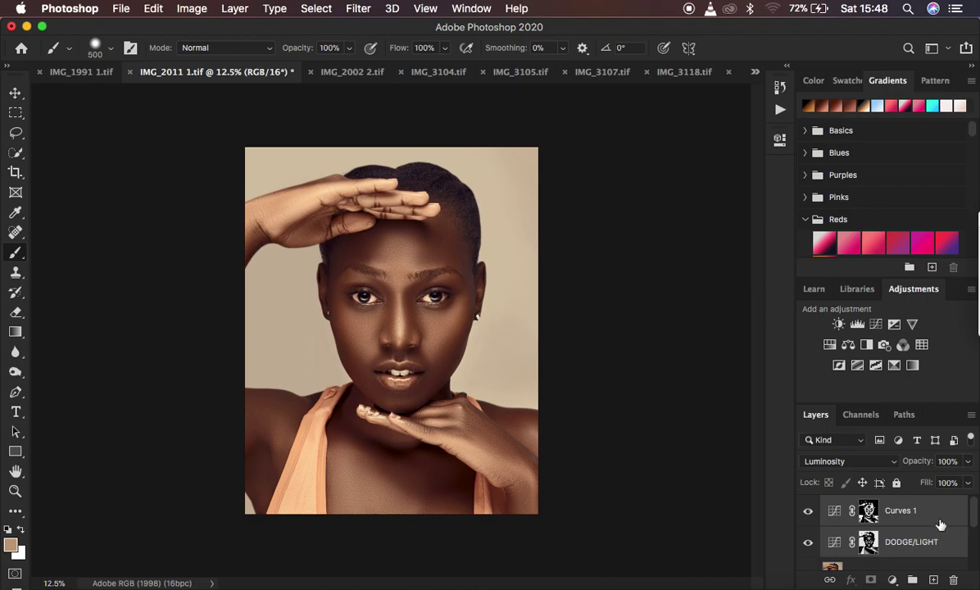
key(super+g)
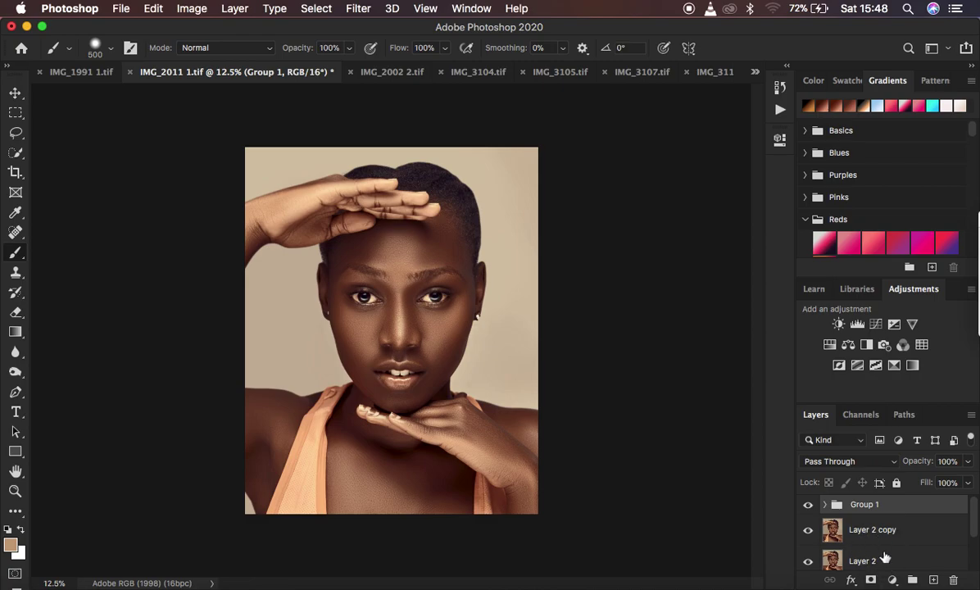
drag(873, 530, 900, 559)
alt+click(871, 580)
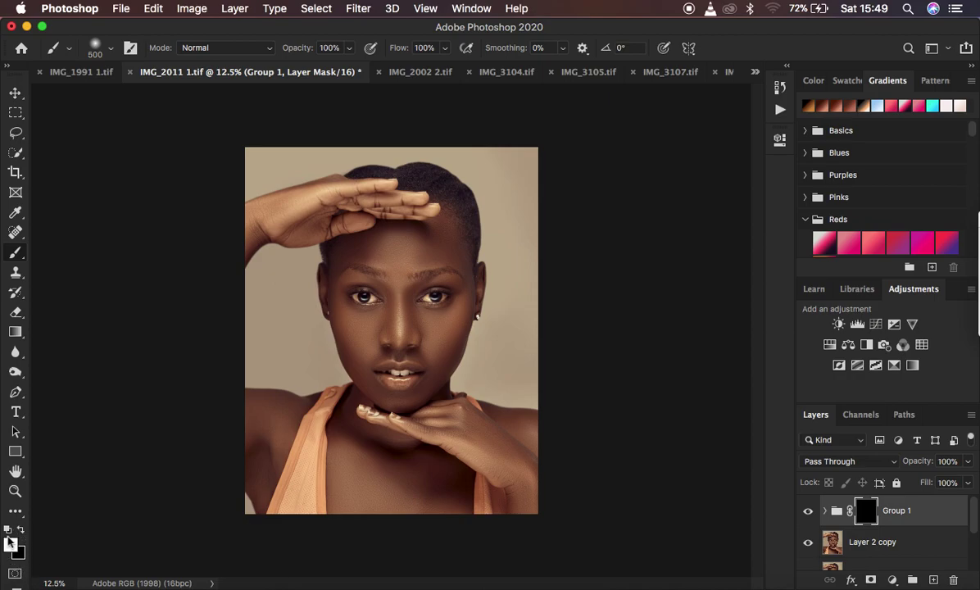
Step: Paint white on the group's mask over the face, both hands and arms, shoulders and chest, leaving the background masked
click(7, 530)
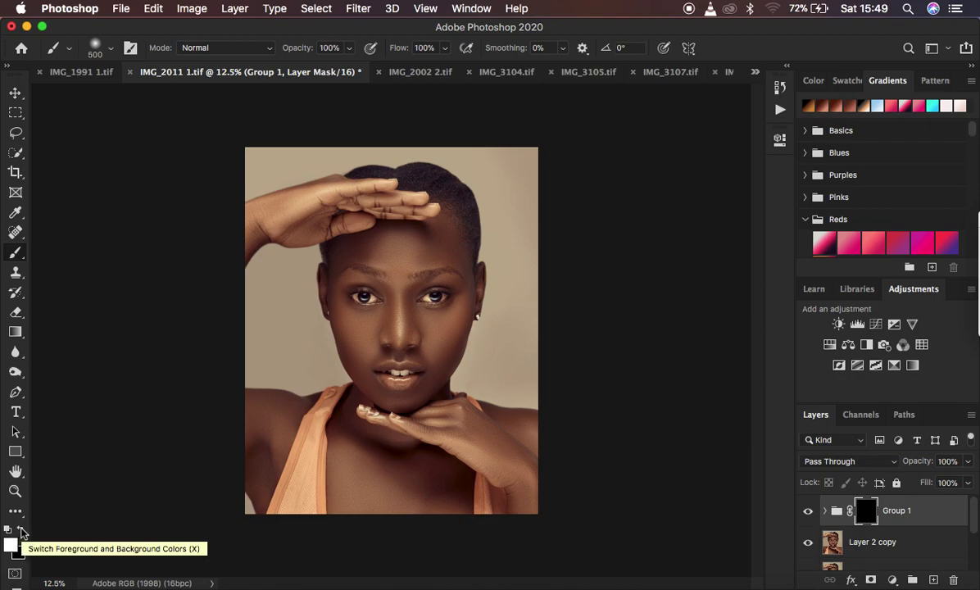
click(23, 532)
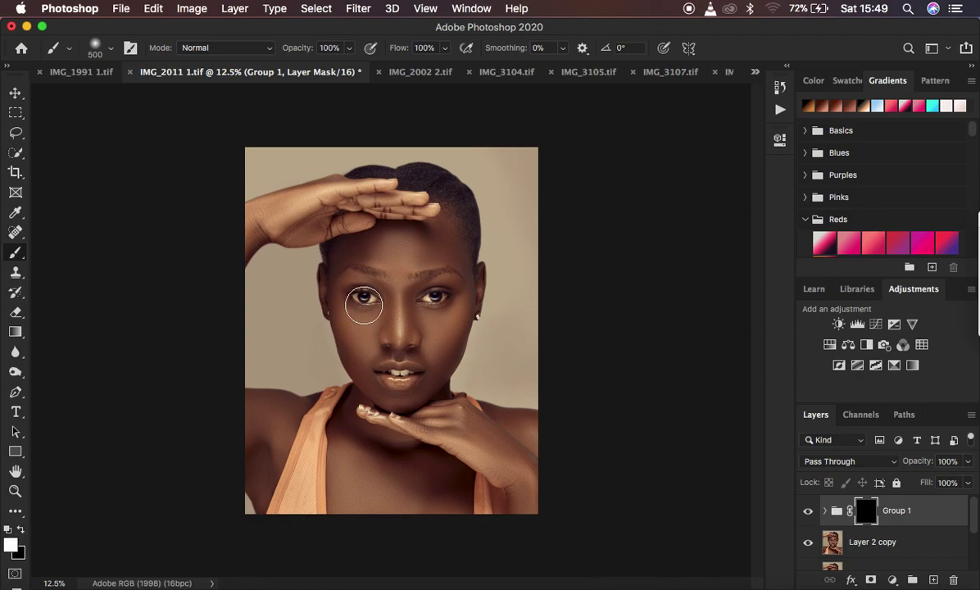
mouse_move(363, 306)
mouse_down()
mouse_move(381, 250)
mouse_move(404, 254)
mouse_move(378, 253)
mouse_move(408, 246)
mouse_move(380, 257)
mouse_move(401, 265)
mouse_move(410, 249)
mouse_move(435, 248)
mouse_move(352, 260)
mouse_move(368, 348)
mouse_move(373, 273)
mouse_move(383, 331)
mouse_move(407, 312)
mouse_move(393, 280)
mouse_move(423, 261)
mouse_move(433, 328)
mouse_move(396, 272)
mouse_move(418, 246)
mouse_move(444, 267)
mouse_move(437, 240)
mouse_move(448, 250)
mouse_move(452, 308)
mouse_move(432, 350)
mouse_move(439, 291)
mouse_move(441, 347)
mouse_move(420, 378)
mouse_move(395, 385)
mouse_move(372, 367)
mouse_move(401, 330)
mouse_move(392, 392)
mouse_move(394, 365)
mouse_move(356, 287)
mouse_move(400, 275)
mouse_move(391, 353)
mouse_move(378, 284)
mouse_move(420, 248)
mouse_move(448, 266)
mouse_move(435, 346)
mouse_move(446, 257)
mouse_move(422, 247)
mouse_move(445, 240)
mouse_move(439, 320)
mouse_move(412, 366)
mouse_move(380, 373)
mouse_move(368, 365)
mouse_move(394, 379)
mouse_move(418, 363)
mouse_move(387, 376)
mouse_up()
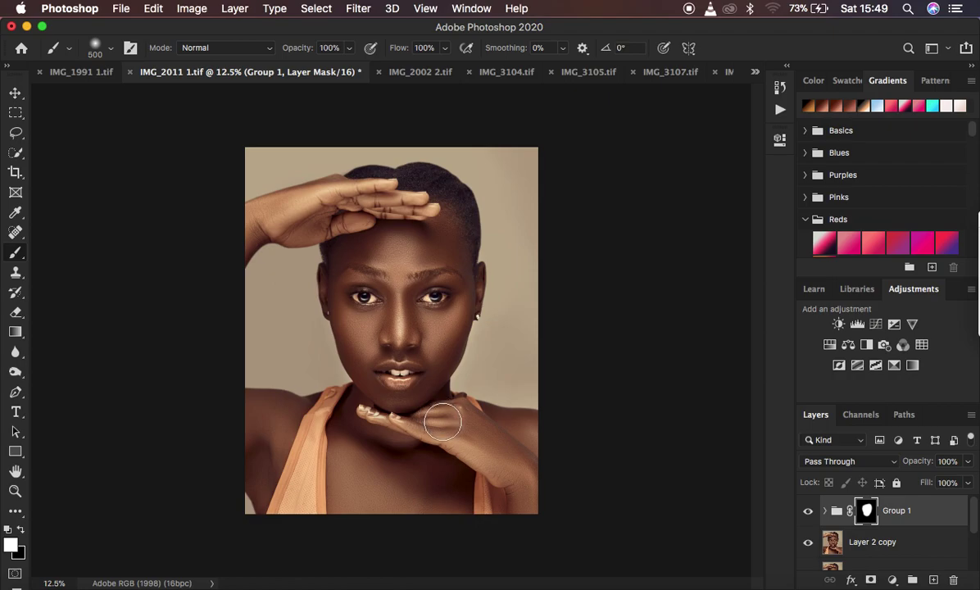
mouse_move(443, 422)
mouse_down()
mouse_move(510, 468)
mouse_move(482, 443)
mouse_move(523, 489)
mouse_move(504, 459)
mouse_move(521, 500)
mouse_up()
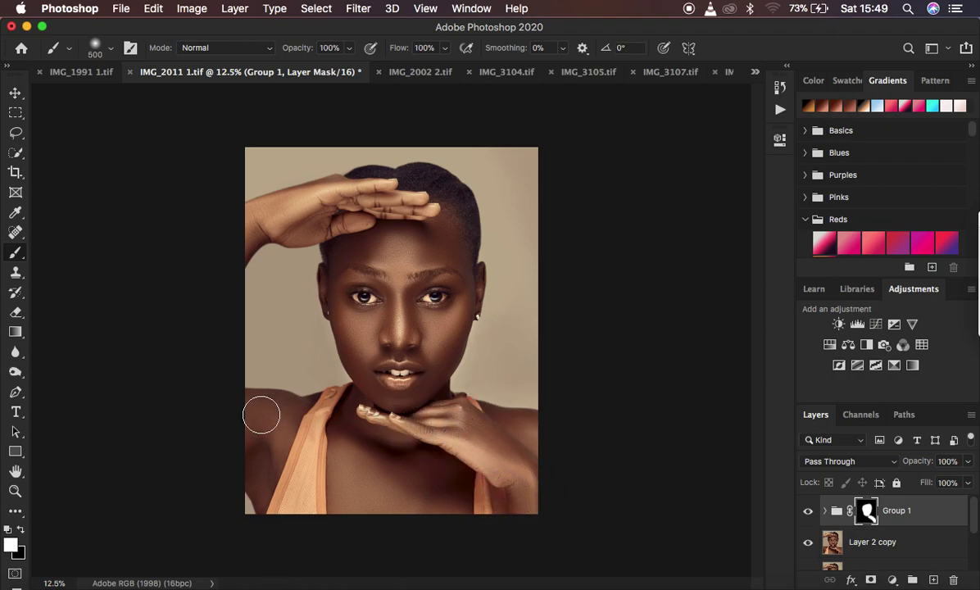
drag(262, 427, 256, 412)
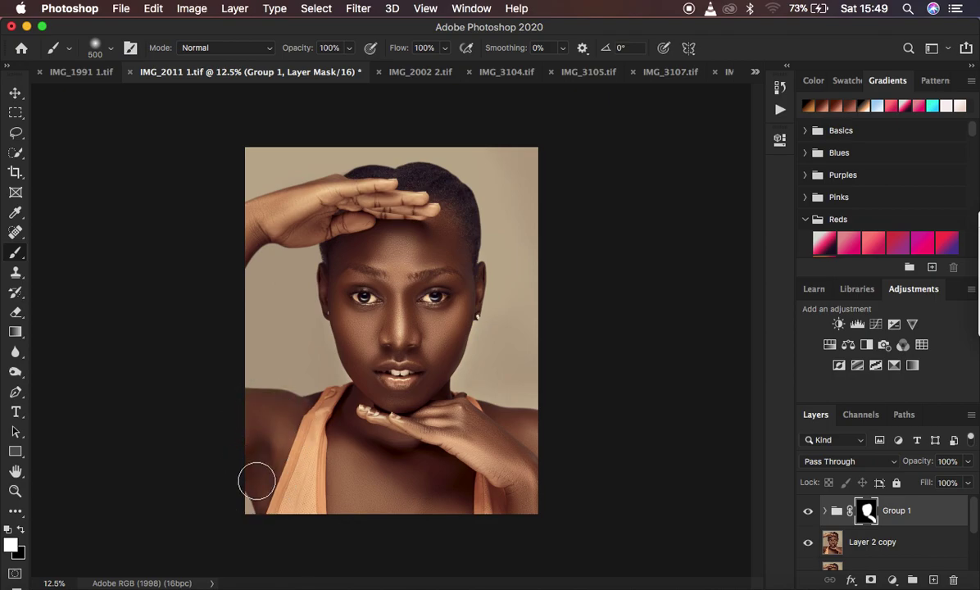
mouse_move(348, 454)
mouse_down()
mouse_move(391, 510)
mouse_move(347, 470)
mouse_move(422, 502)
mouse_move(361, 479)
mouse_move(355, 451)
mouse_up()
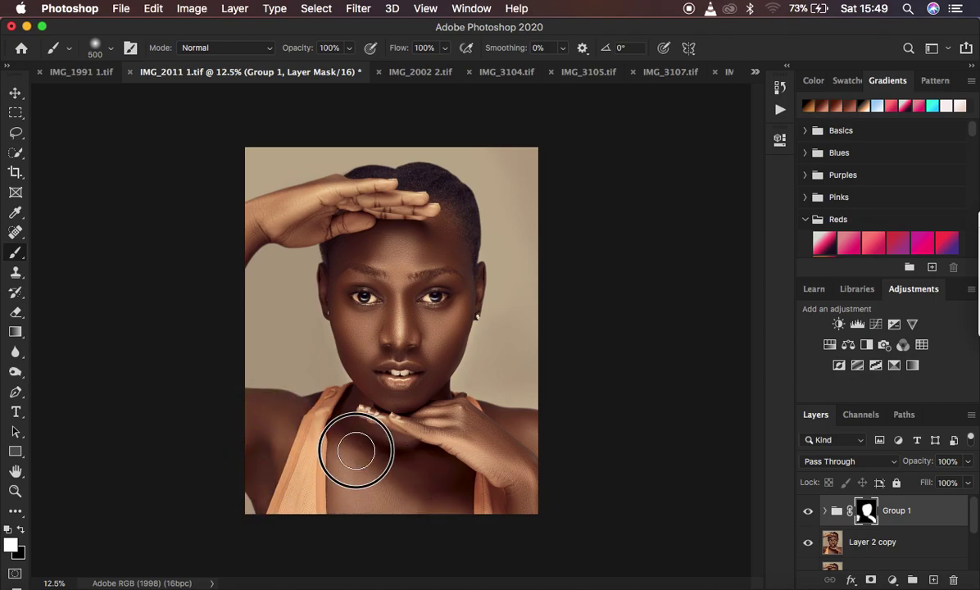
key(bracketleft)
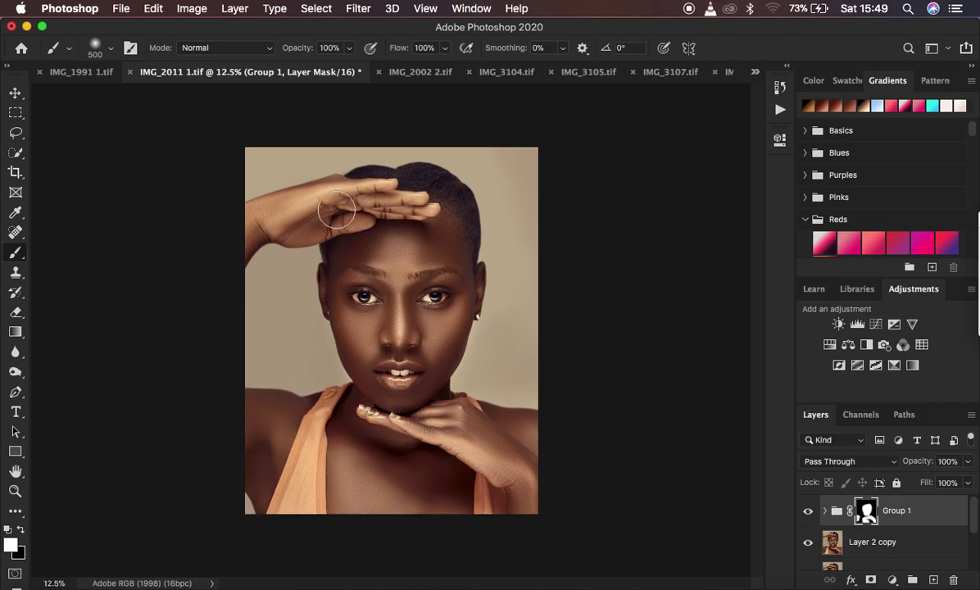
mouse_move(315, 199)
mouse_down()
mouse_move(246, 235)
mouse_move(342, 199)
mouse_move(395, 198)
mouse_move(258, 226)
mouse_move(322, 206)
mouse_move(438, 211)
mouse_move(440, 237)
mouse_move(349, 267)
mouse_move(346, 295)
mouse_move(435, 258)
mouse_move(451, 275)
mouse_move(451, 320)
mouse_move(409, 356)
mouse_move(370, 350)
mouse_move(369, 365)
mouse_move(418, 422)
mouse_move(498, 454)
mouse_move(536, 502)
mouse_move(522, 434)
mouse_move(499, 434)
mouse_move(389, 481)
mouse_move(342, 470)
mouse_up()
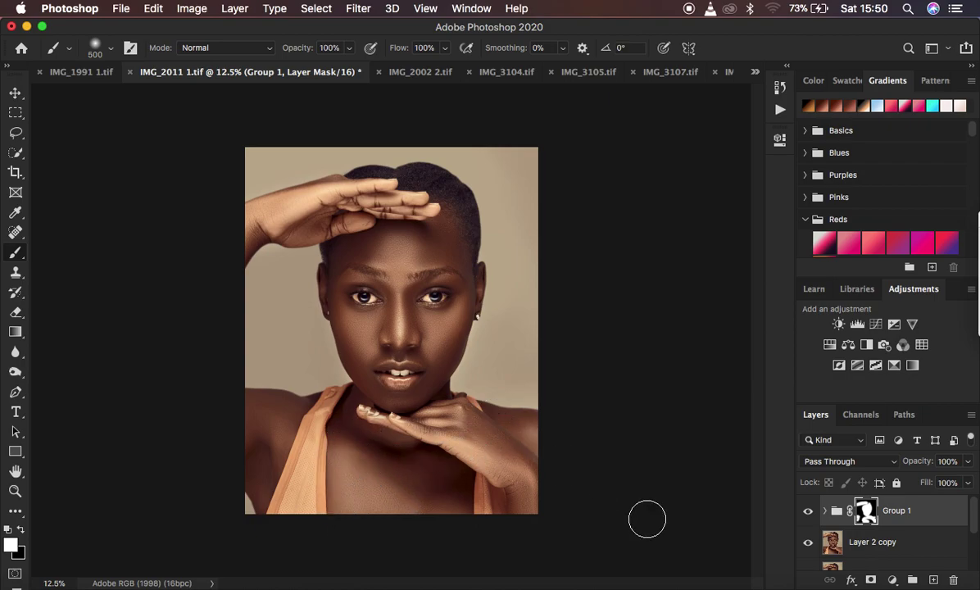
Step: Compare the portrait with and without the masked group, and lower the group's opacity to 50%
click(809, 512)
click(809, 512)
click(809, 512)
click(808, 512)
mouse_move(923, 463)
mouse_down()
mouse_move(882, 463)
mouse_move(925, 457)
mouse_up()
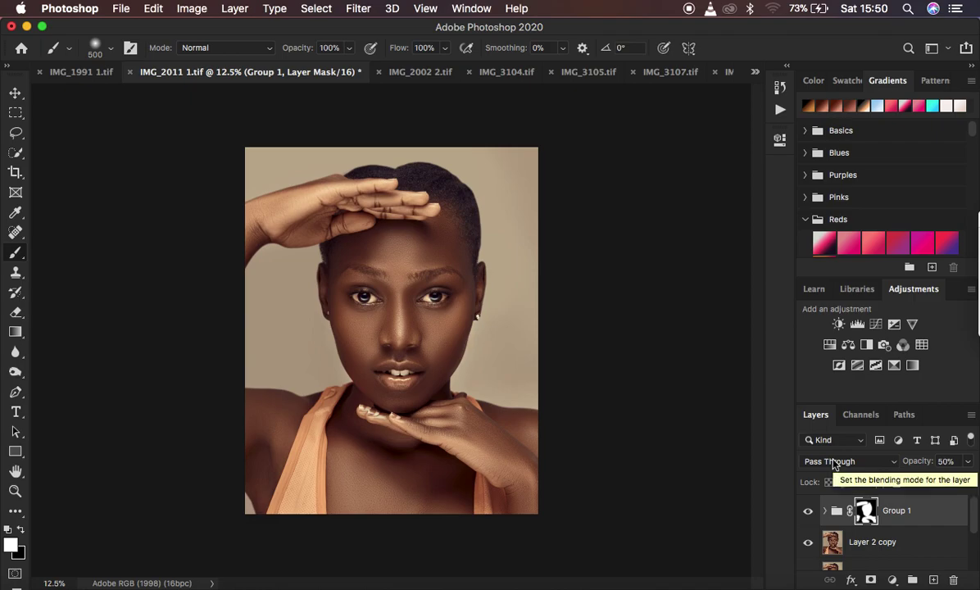
Step: Examine the softened dodge and burn effect by repeatedly toggling the group's visibility, leaving the group shown
click(808, 511)
click(807, 512)
click(808, 511)
click(808, 511)
click(808, 511)
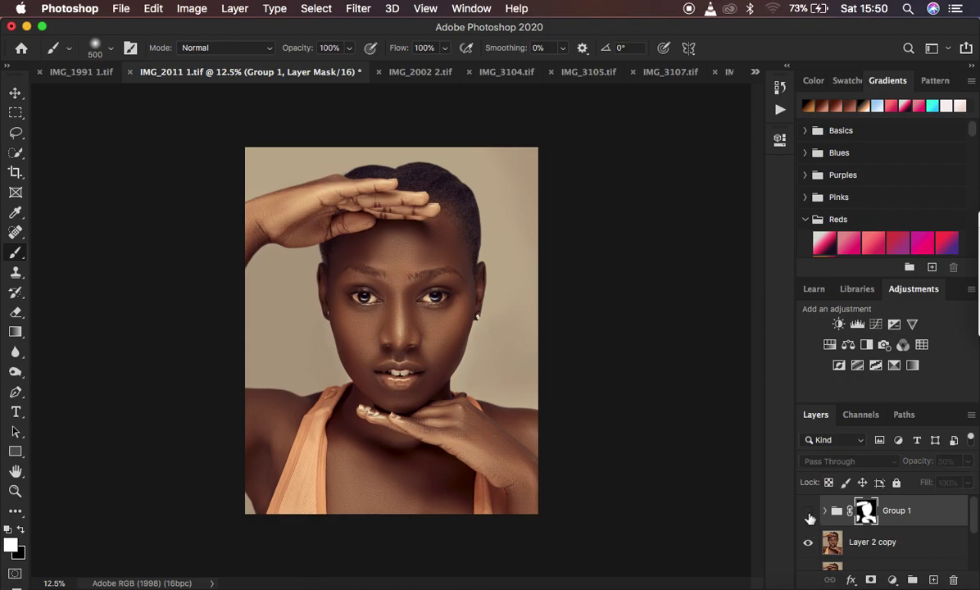
click(808, 511)
click(808, 514)
click(808, 513)
click(809, 513)
click(808, 514)
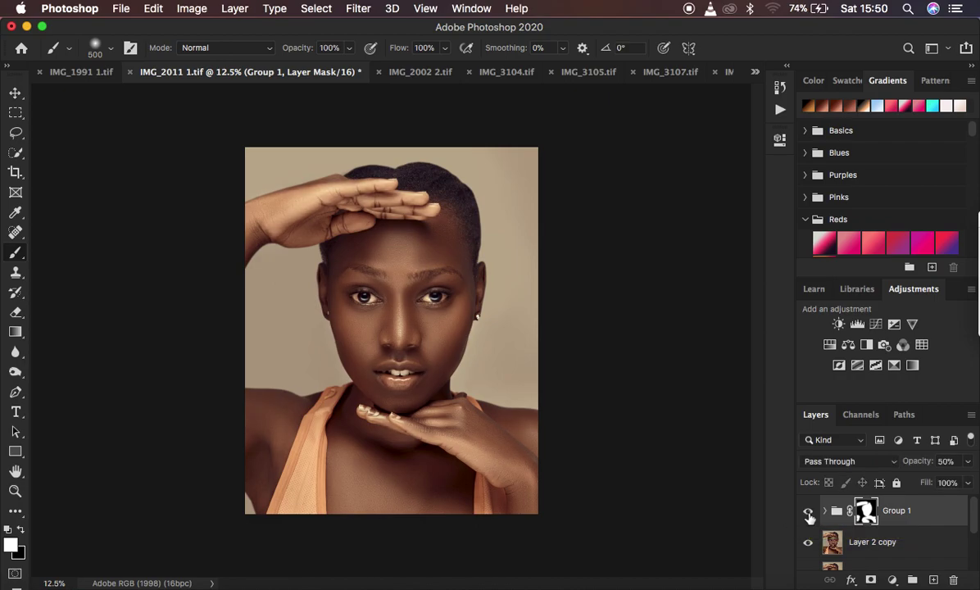